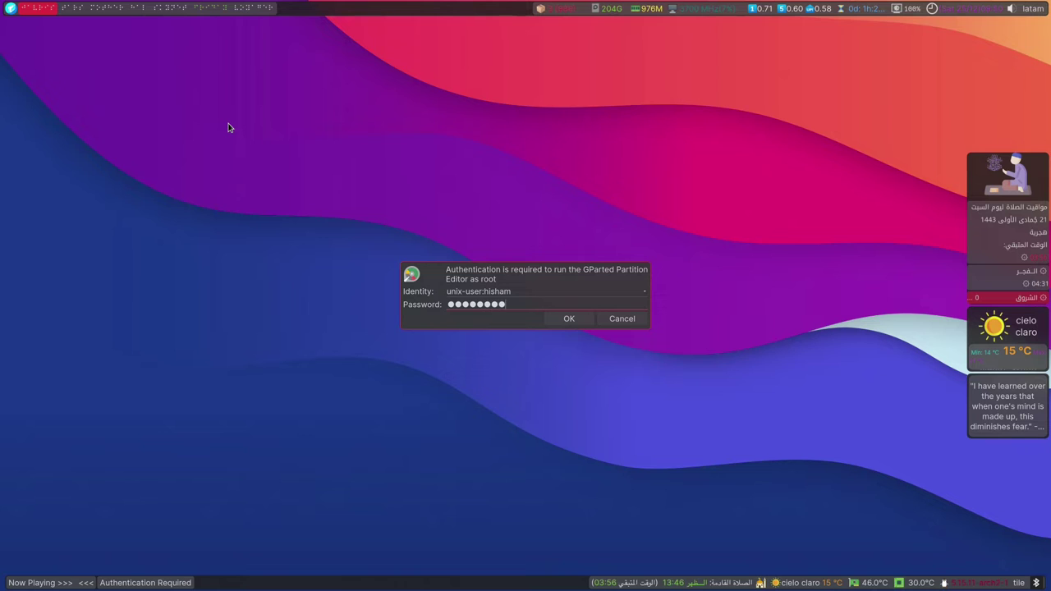
- Confirm the root authentication for GParted and keep /dev/nvme0n1 selected as the device
key(Return)
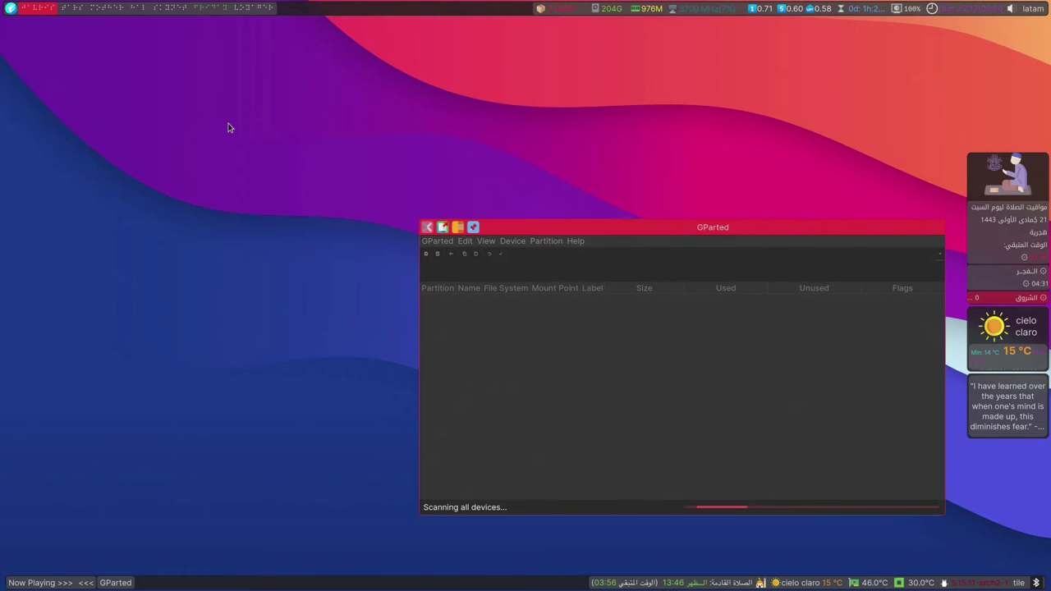
drag(519, 232, 359, 151)
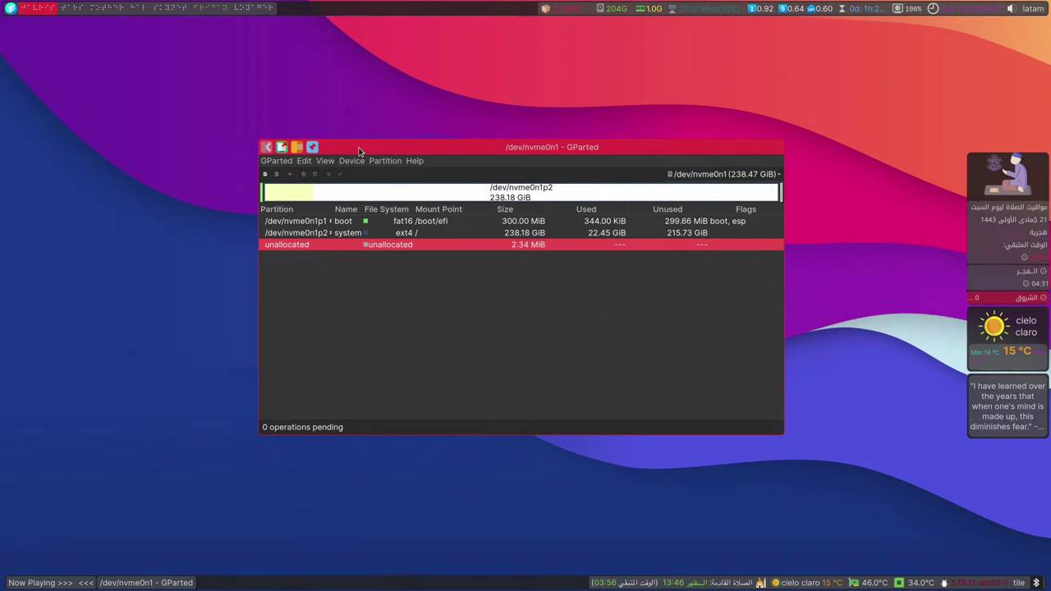
click(690, 176)
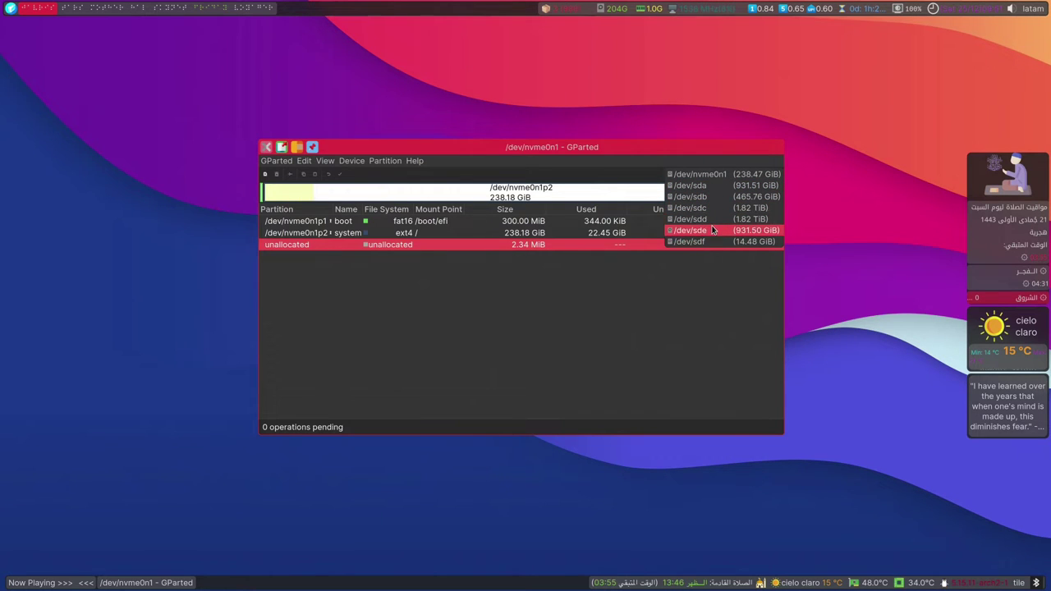
click(703, 177)
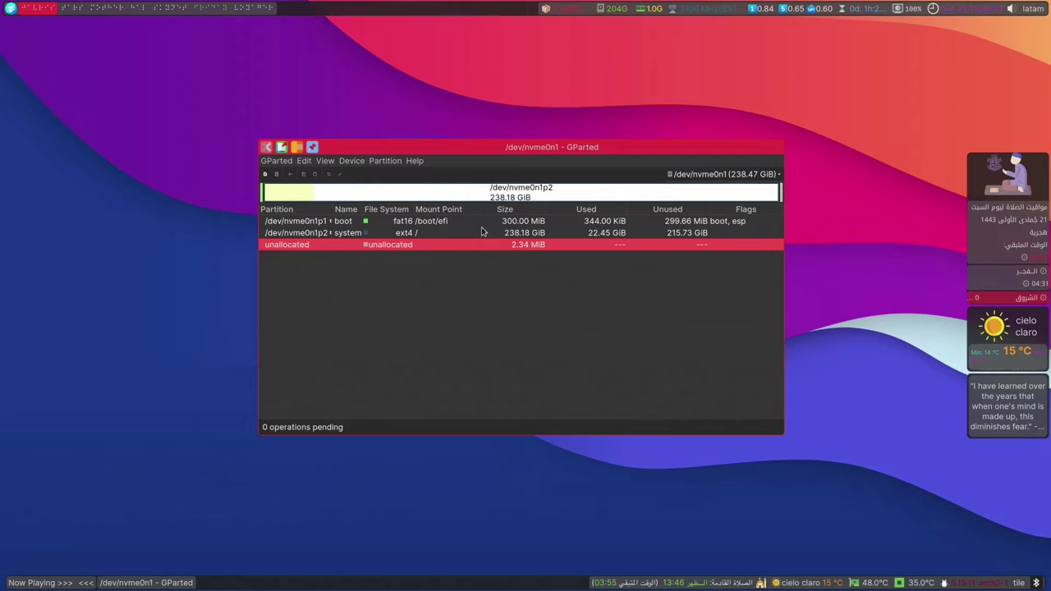
- Examine the boot and system partitions on /dev/nvme0n1 and the operations available for the mounted /dev/nvme0n1p2
click(312, 234)
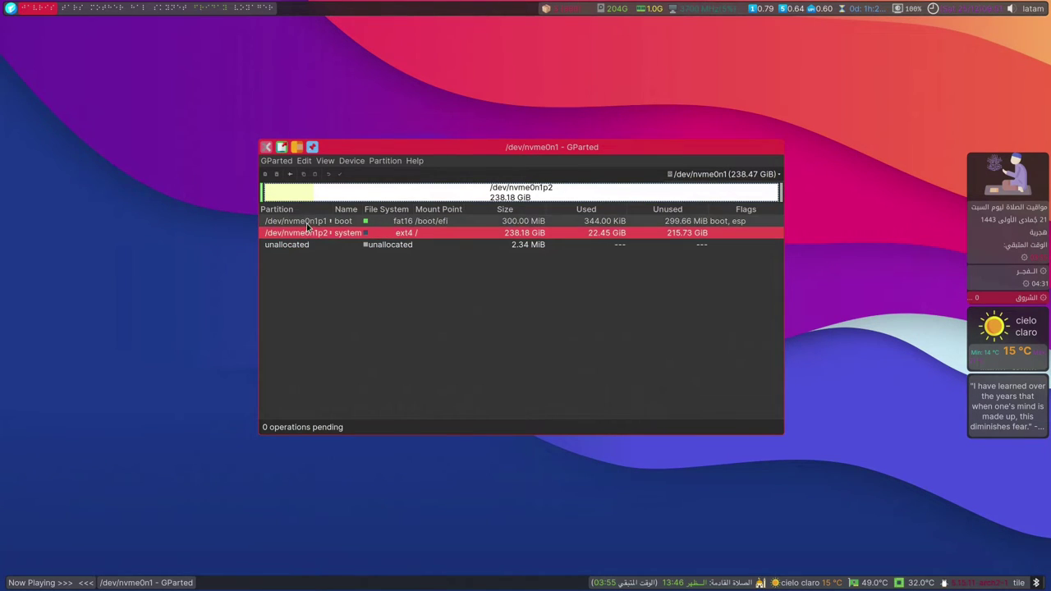
click(307, 228)
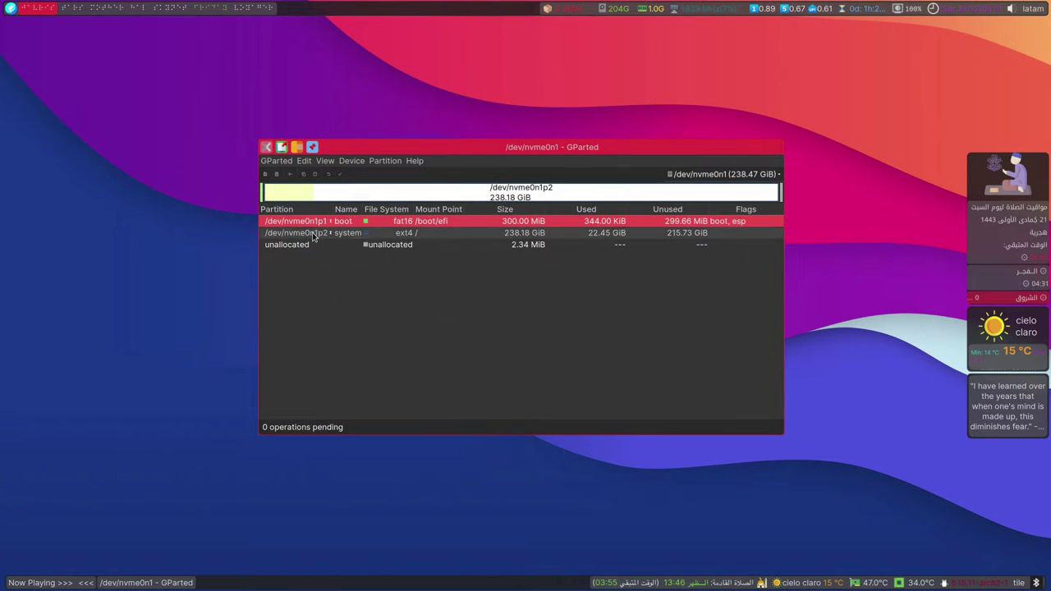
click(313, 236)
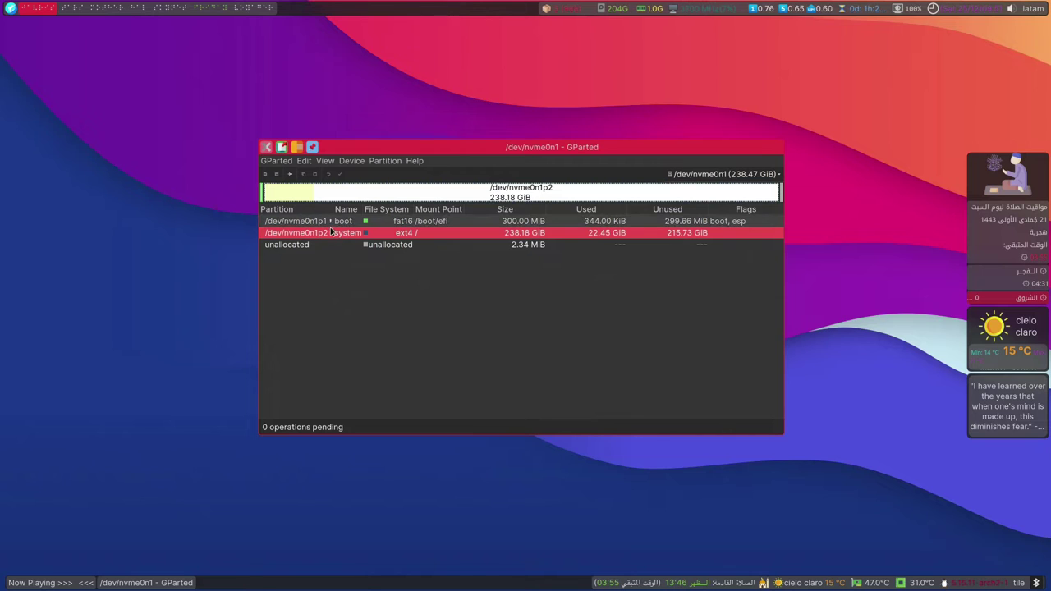
right_click(304, 236)
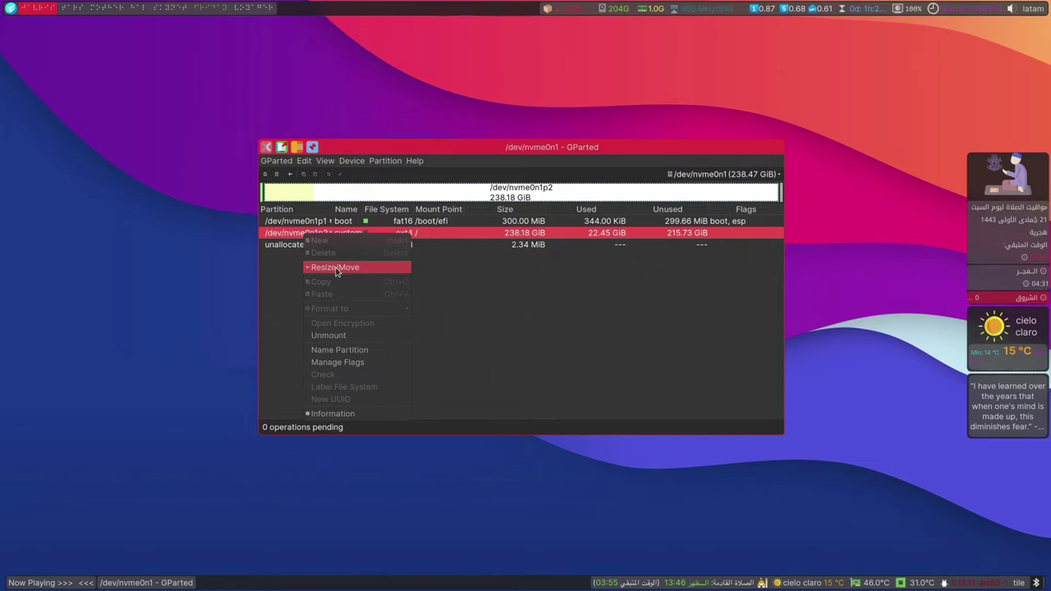
click(471, 288)
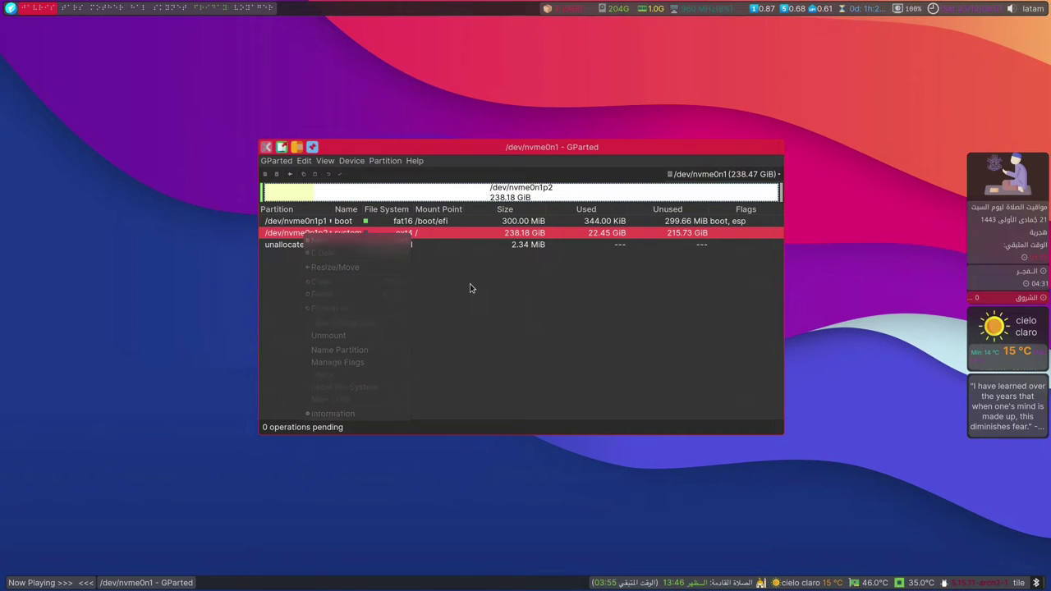
- Close GParted, switch to Chromium and search the web for "gparted"
click(266, 147)
key(super+w)
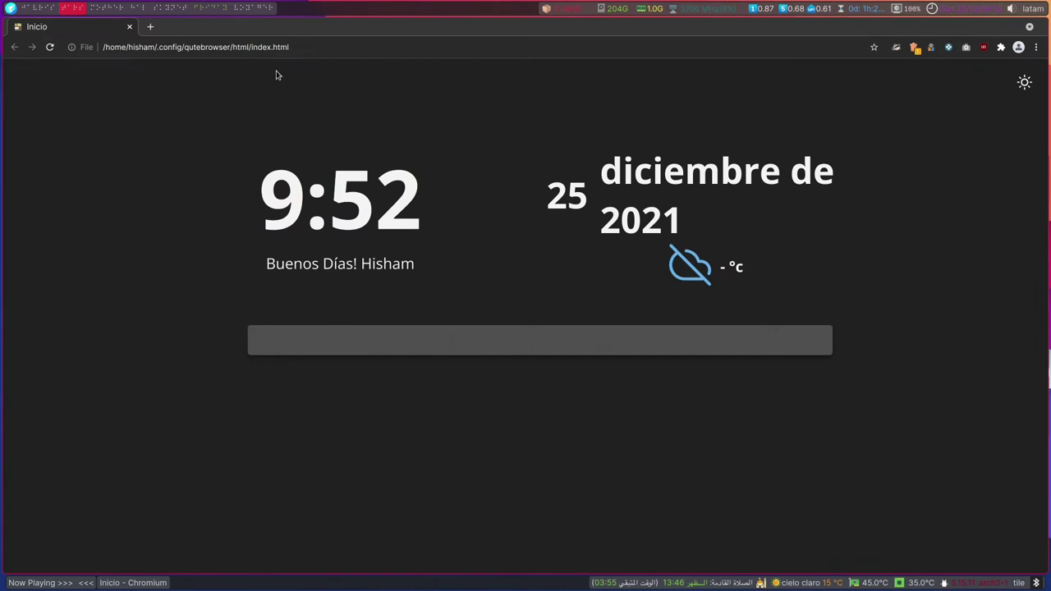
click(307, 47)
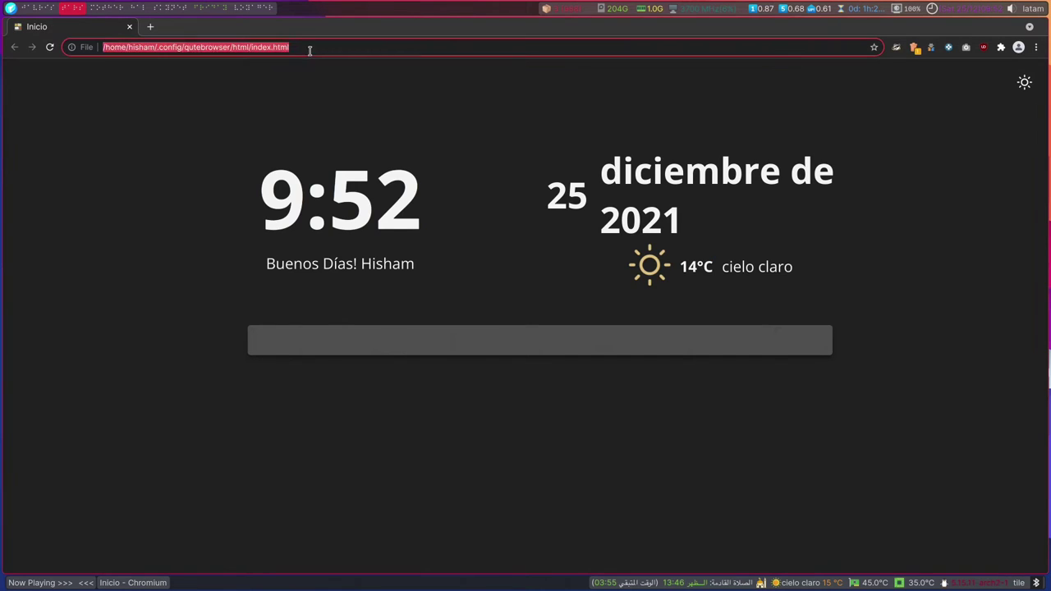
text(gparted)
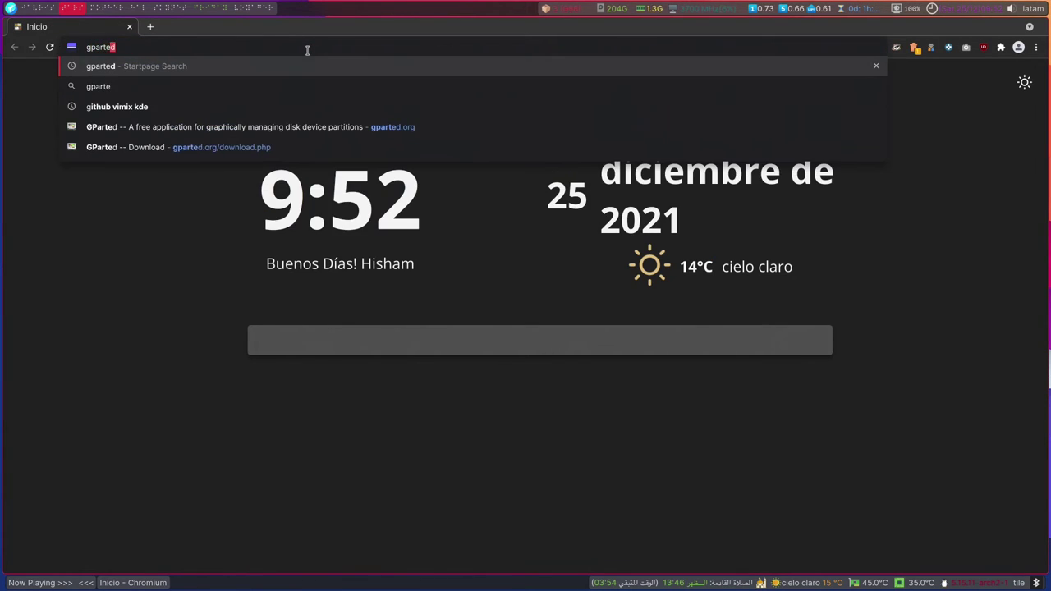
key(Return)
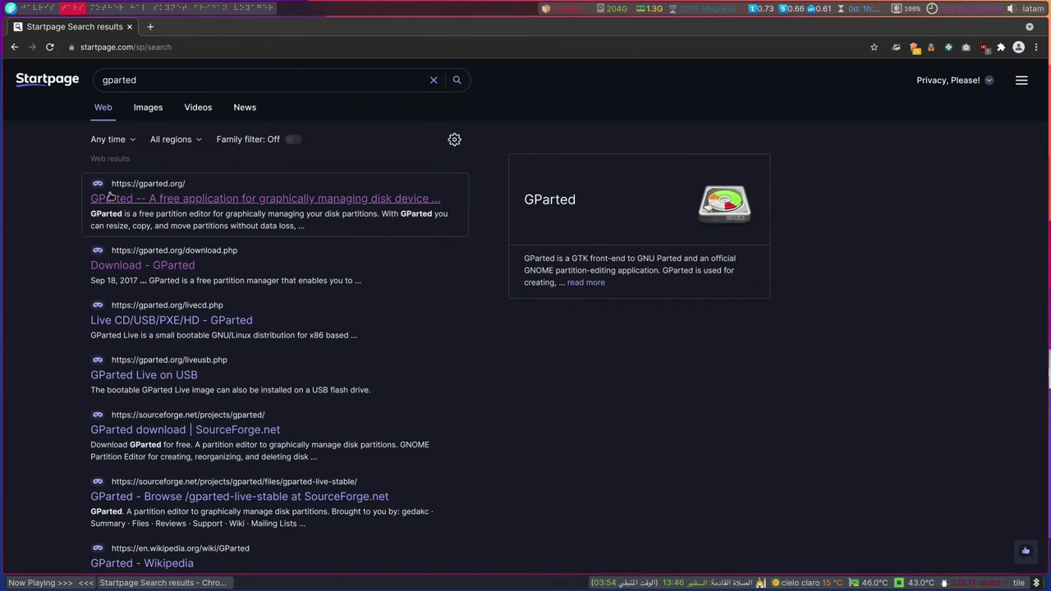
- Open the official GParted site's Downloads page and review the GParted Live image links
click(182, 201)
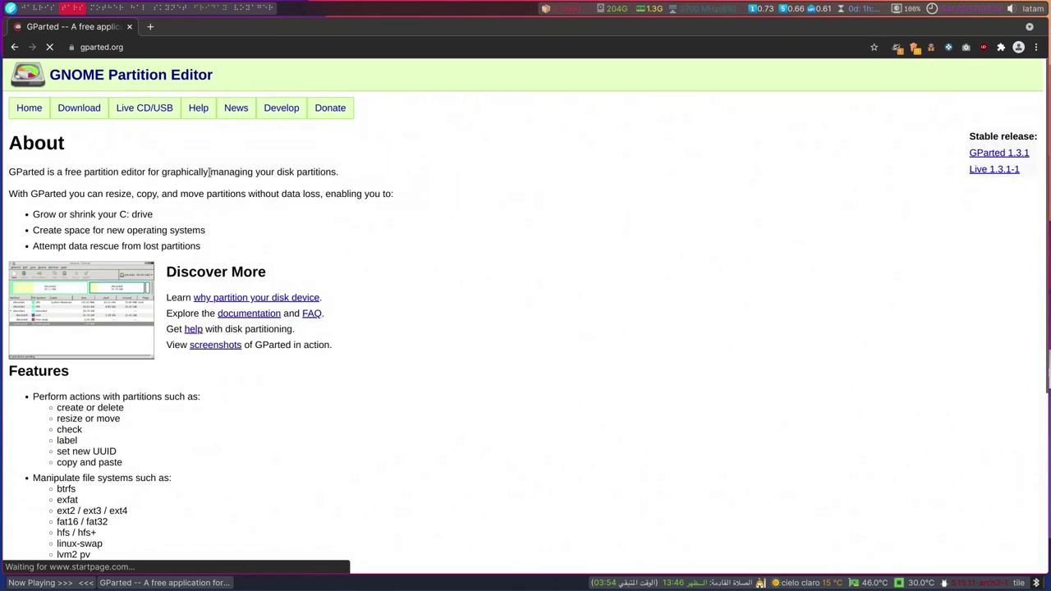
click(87, 111)
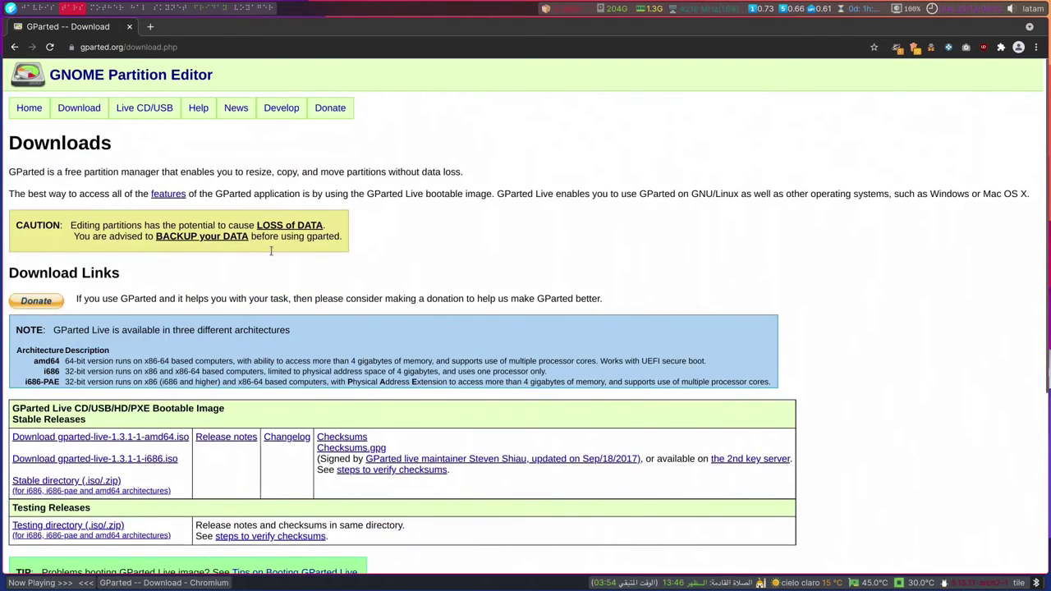
scroll(247, 328, down, 3)
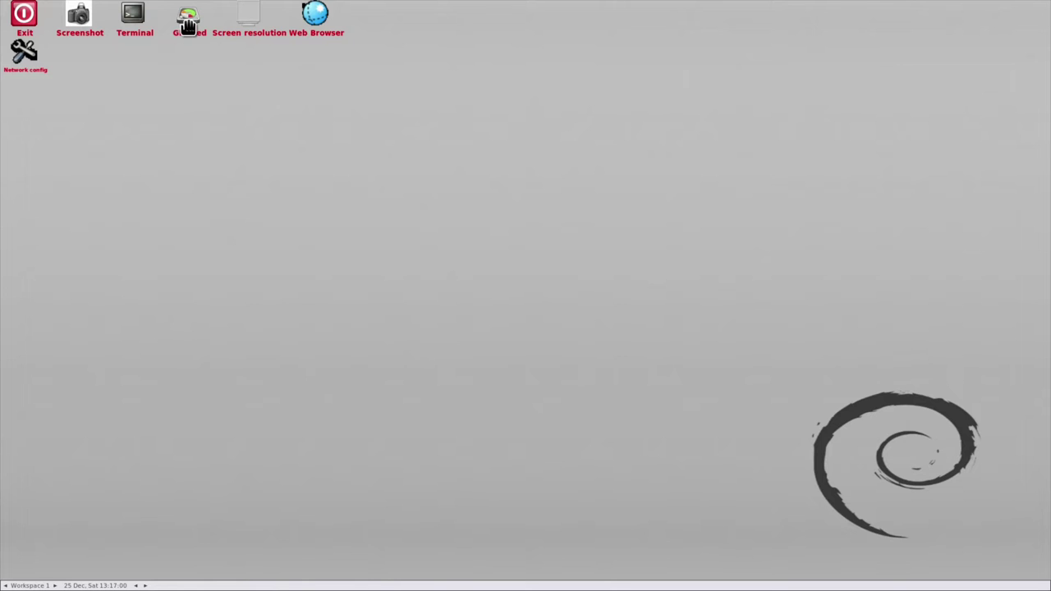
- Launch GParted from the live desktop, then enlarge and reposition its window so all partition columns fit
double_click(188, 24)
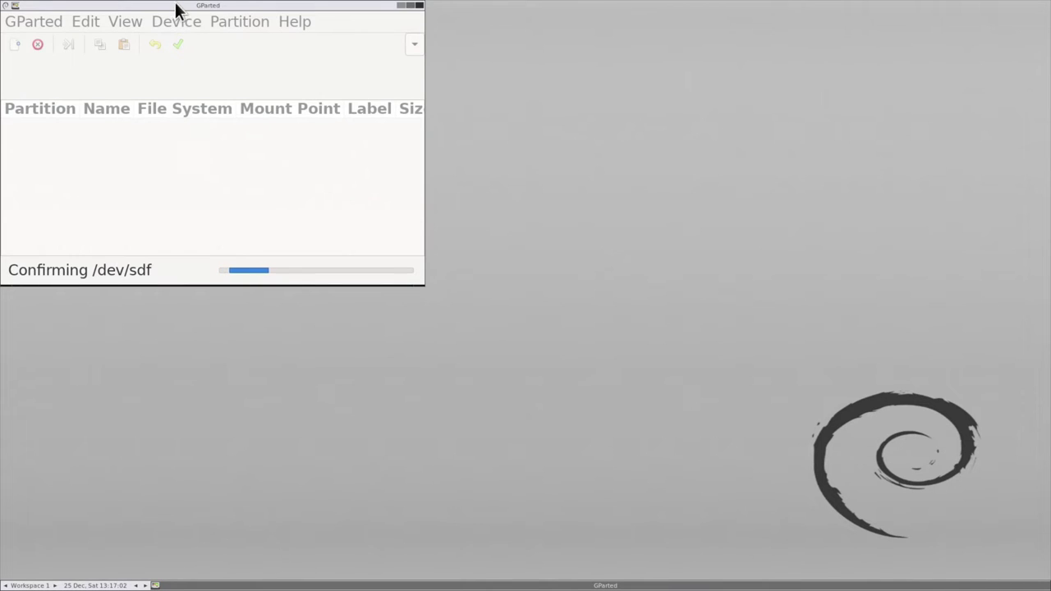
drag(175, 7, 435, 96)
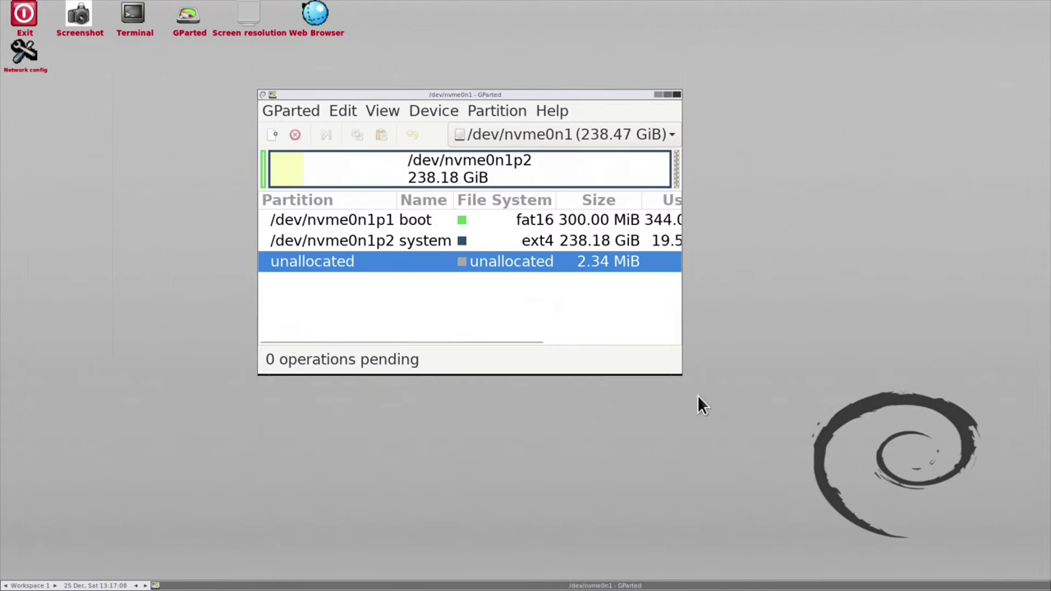
drag(679, 376, 1030, 510)
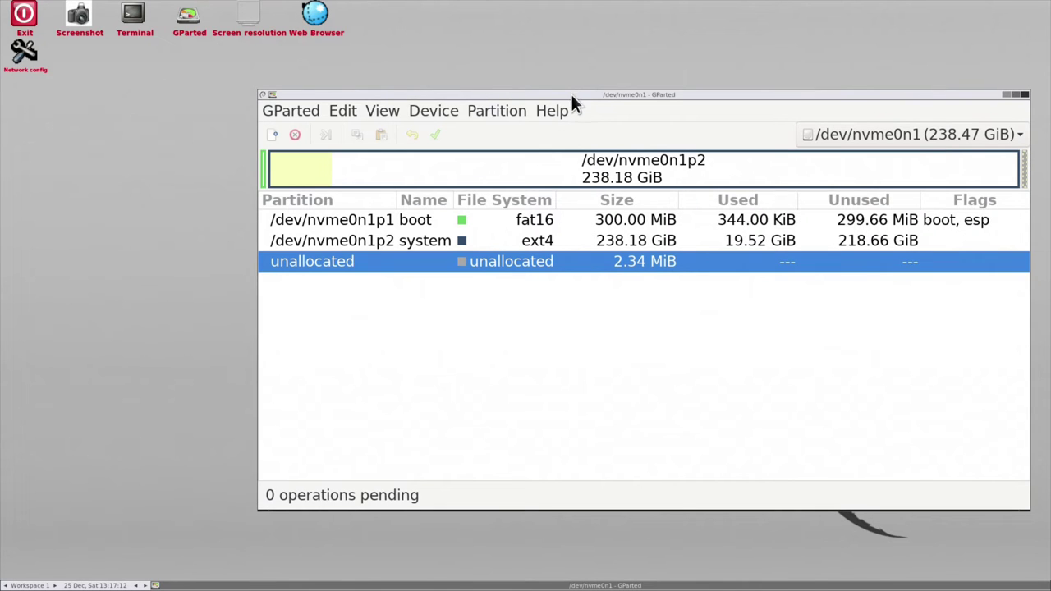
drag(571, 94, 434, 60)
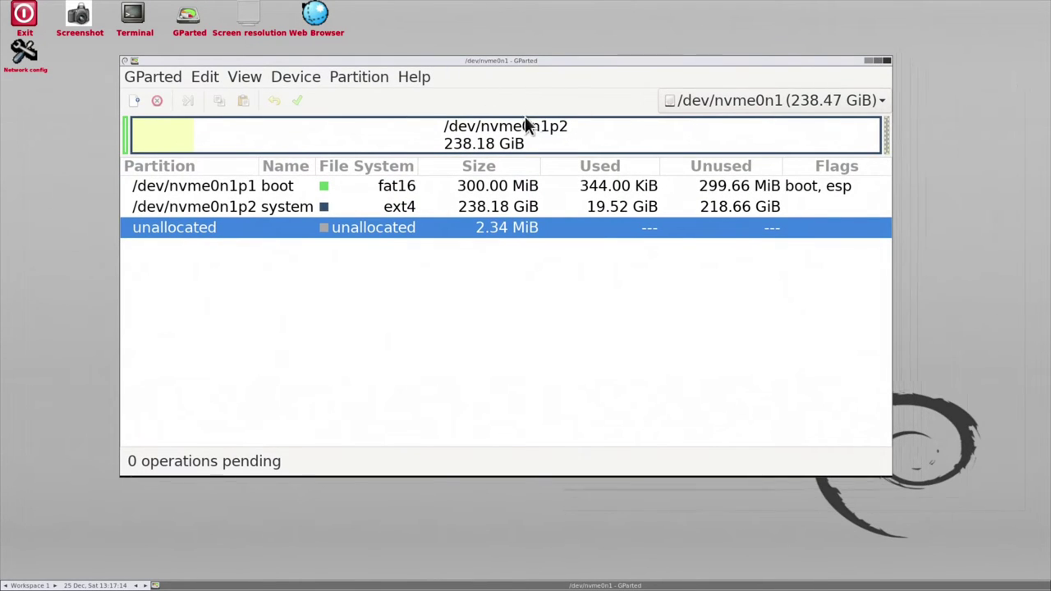
- On /dev/nvme0n1, shrink the ext4 system partition /dev/nvme0n1p2 to 50243 MiB, leaving 193654 MiB of free space following it
click(749, 102)
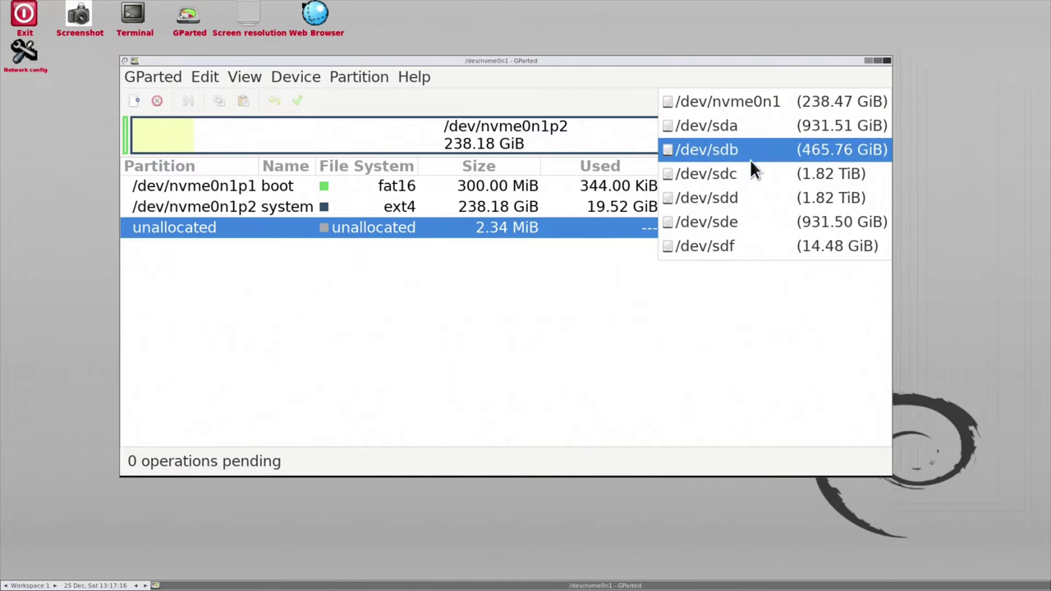
click(733, 105)
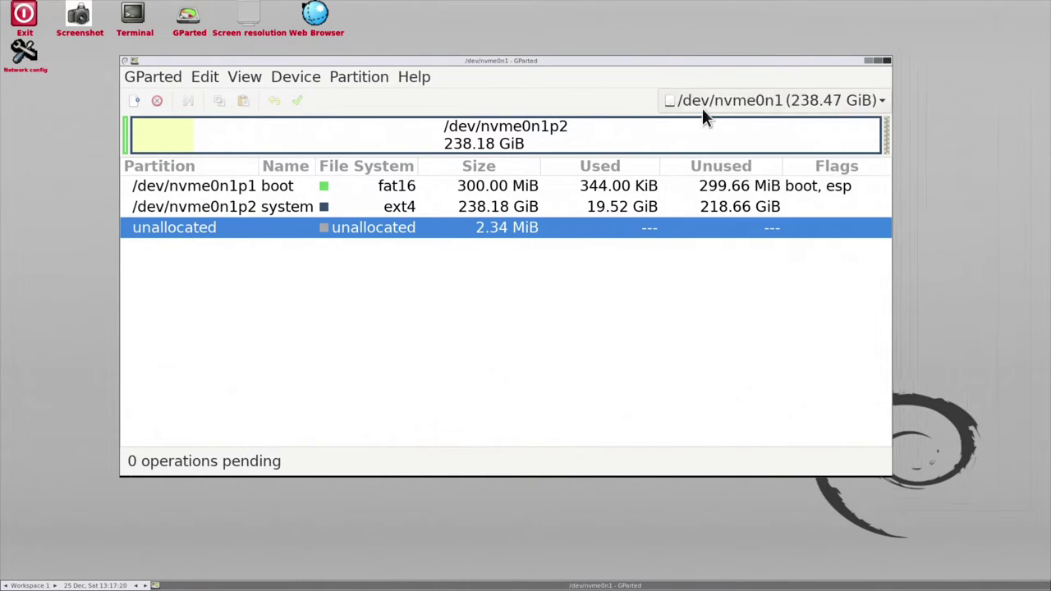
right_click(227, 207)
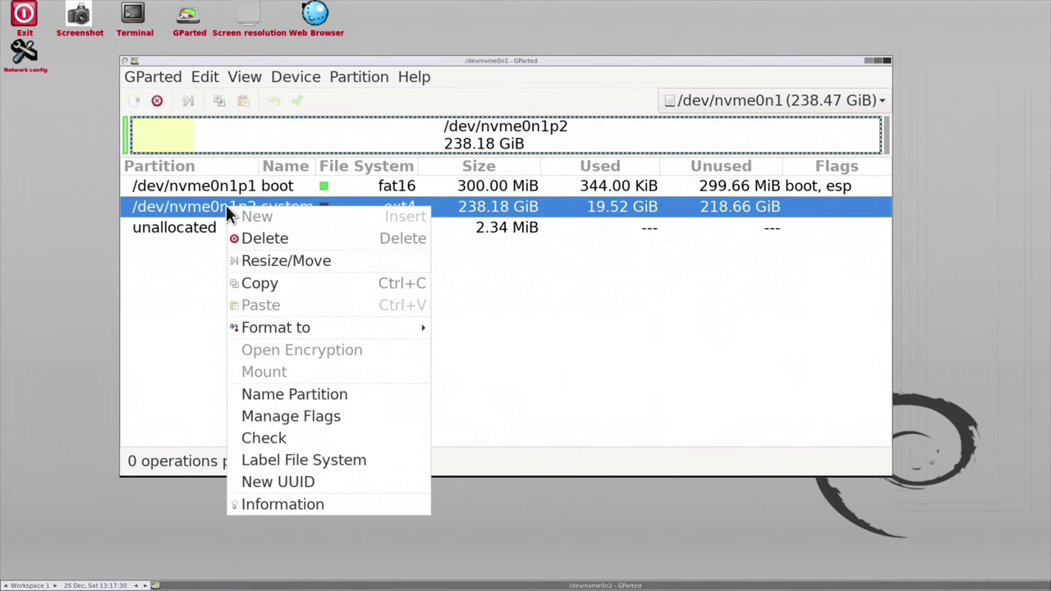
click(284, 261)
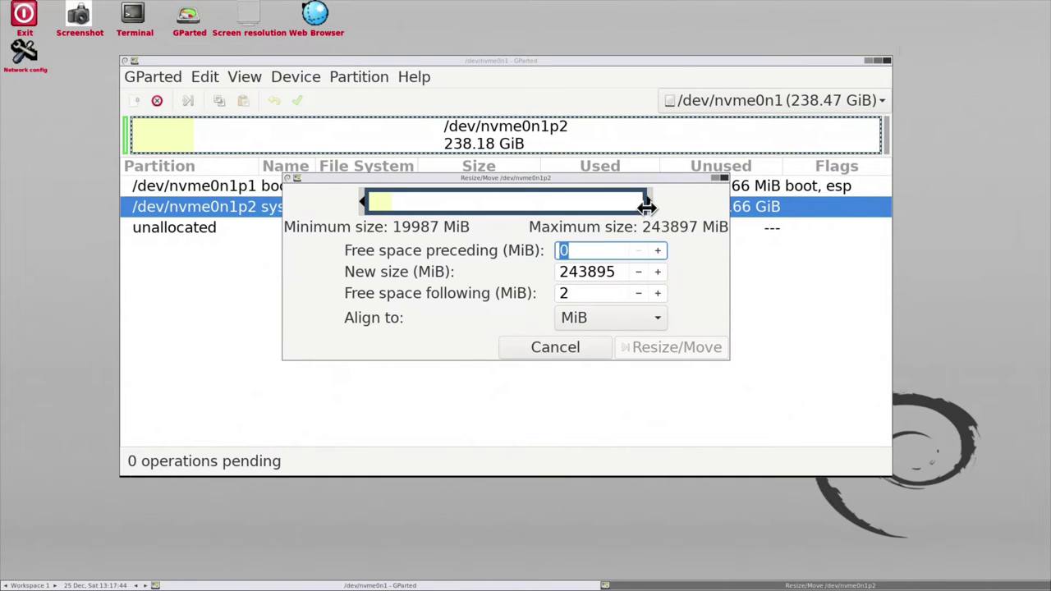
mouse_move(647, 205)
mouse_down()
mouse_move(420, 210)
mouse_move(654, 208)
mouse_up()
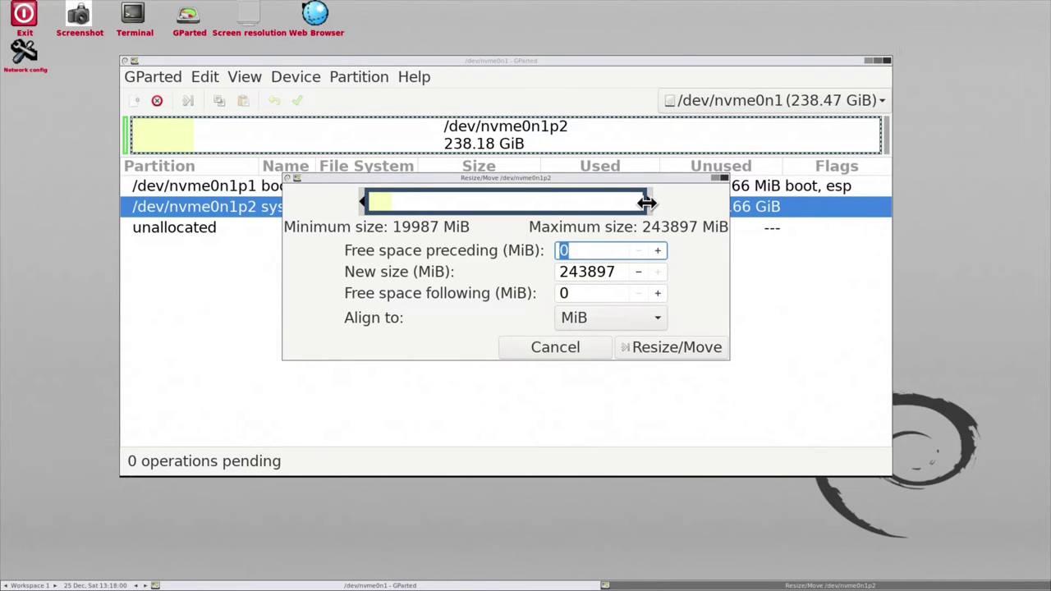
drag(647, 203, 429, 222)
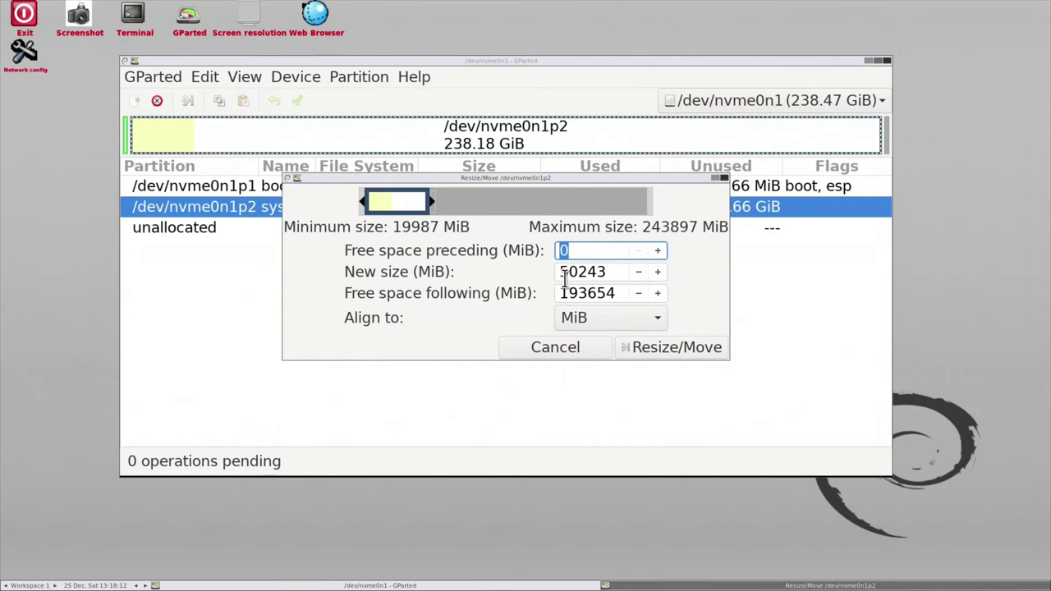
click(642, 349)
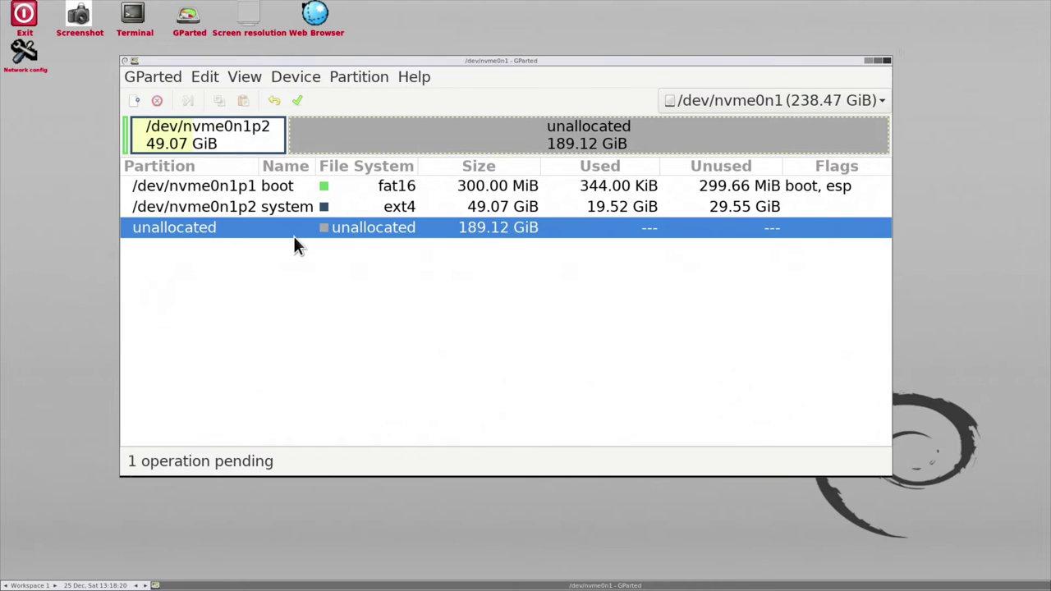
- Apply the pending resize operation to the disk and close the completed operations dialog
click(298, 100)
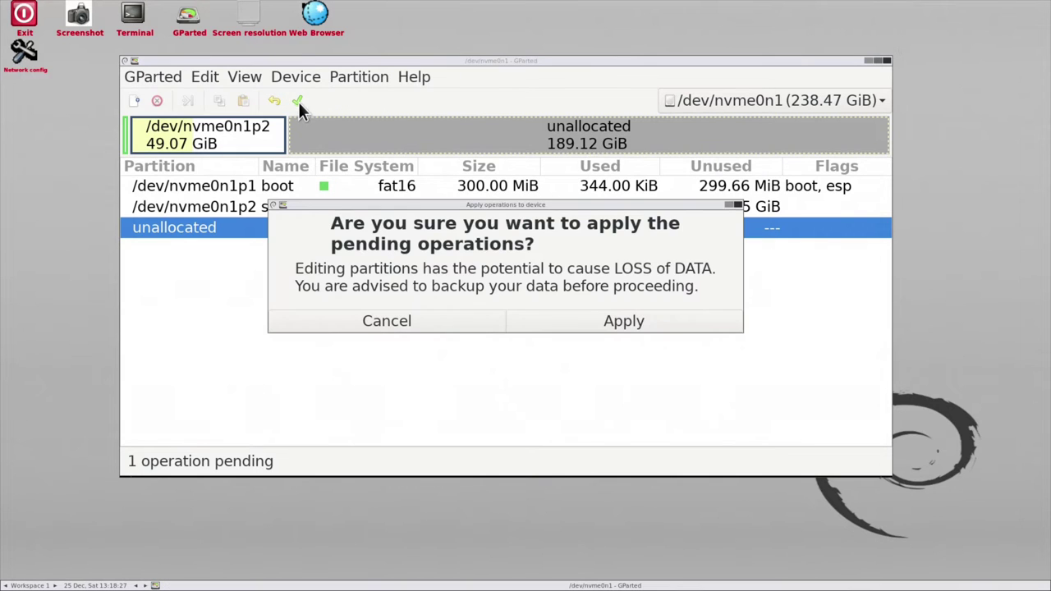
click(634, 324)
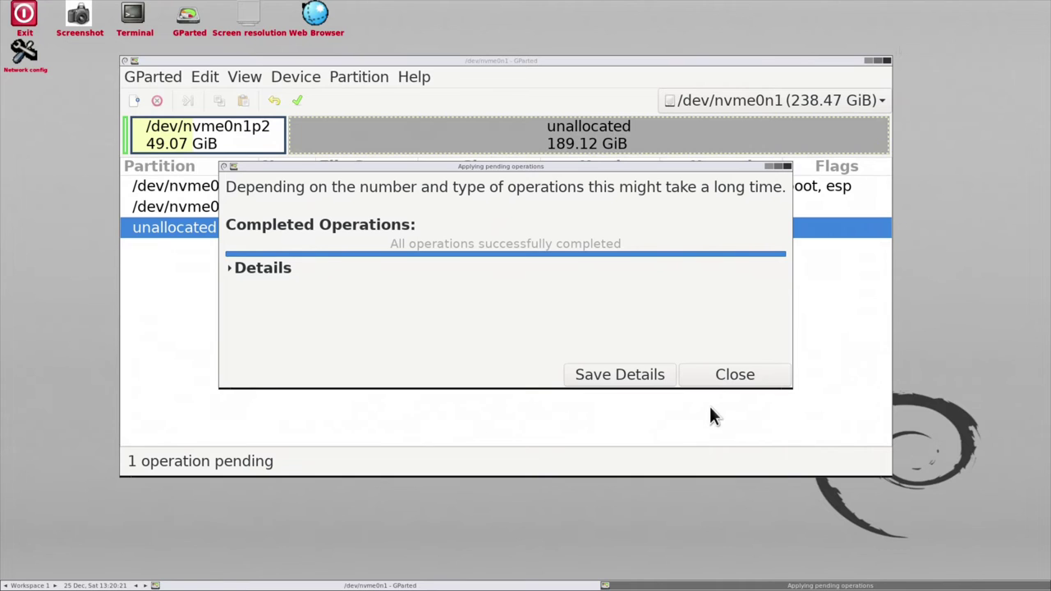
click(716, 378)
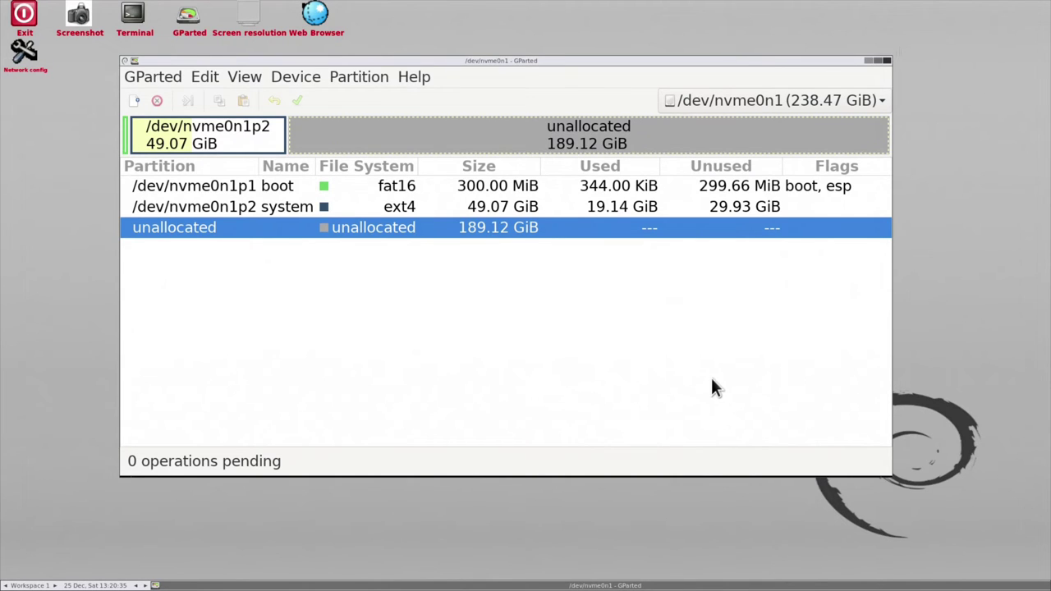
right_click(197, 225)
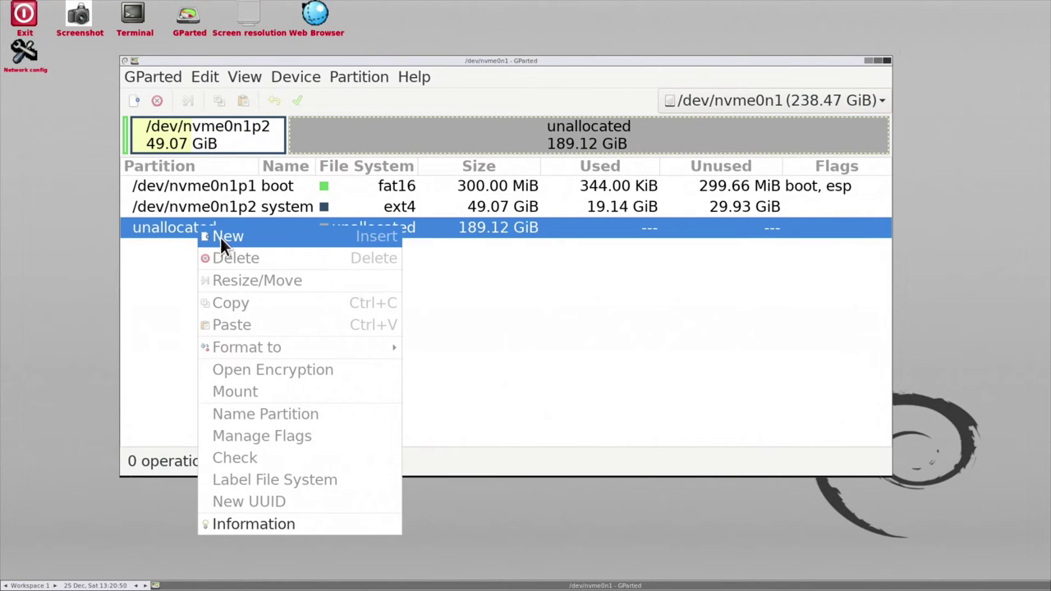
click(220, 237)
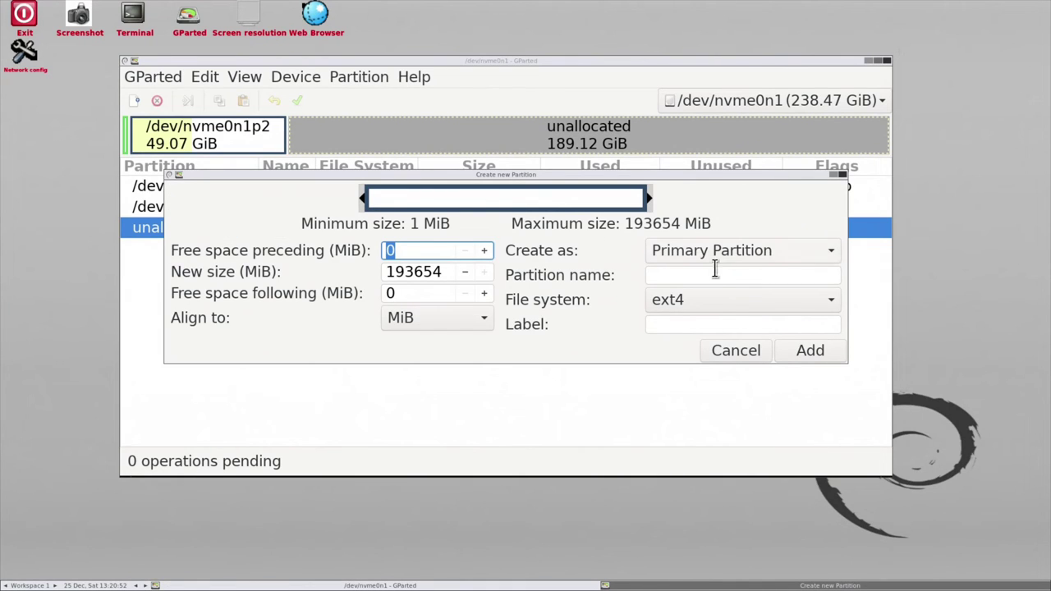
click(714, 301)
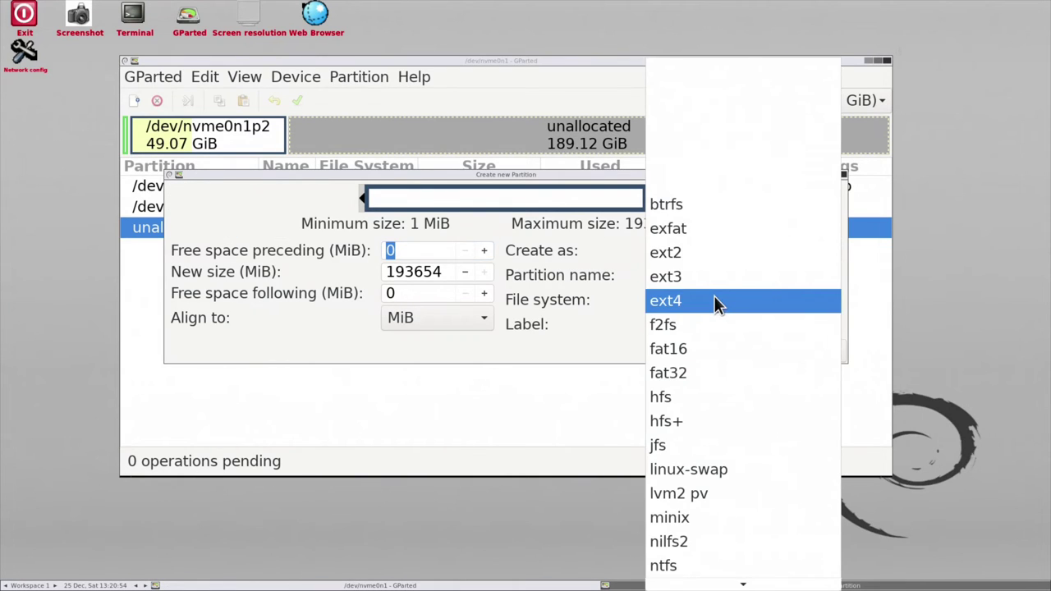
click(715, 301)
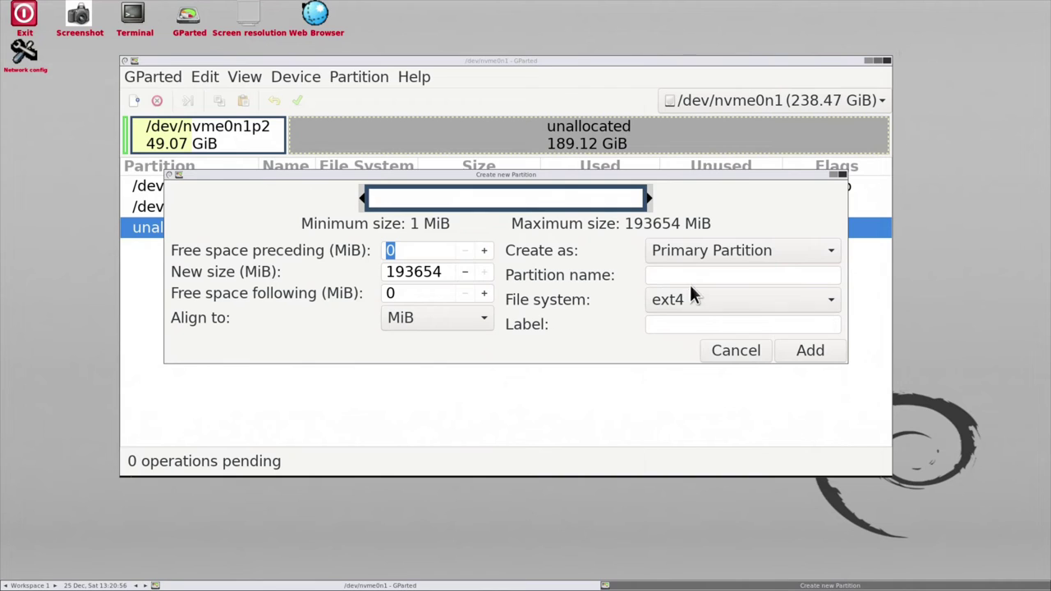
click(692, 326)
click(657, 275)
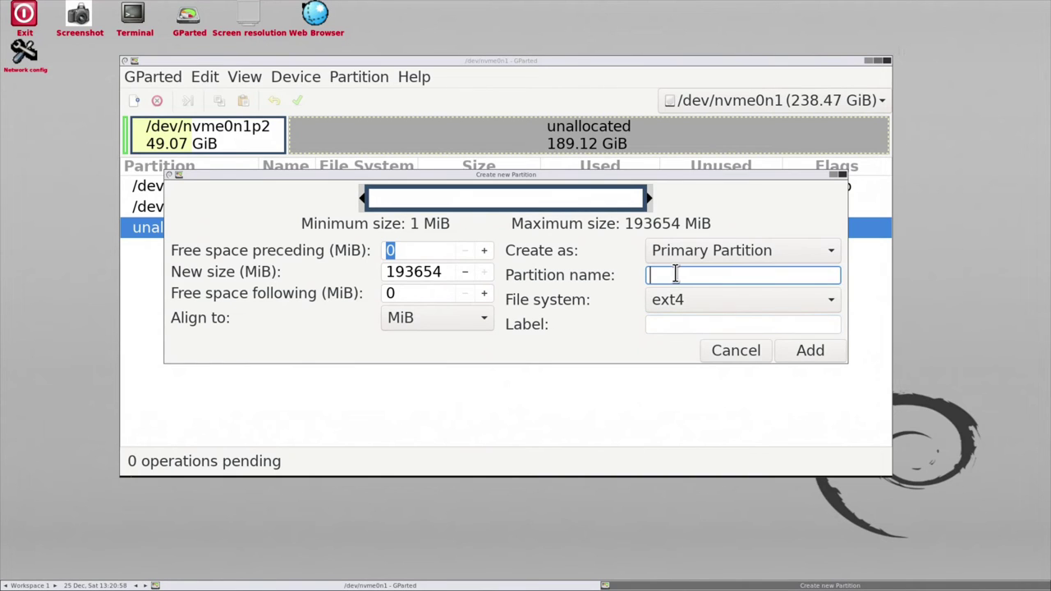
click(689, 324)
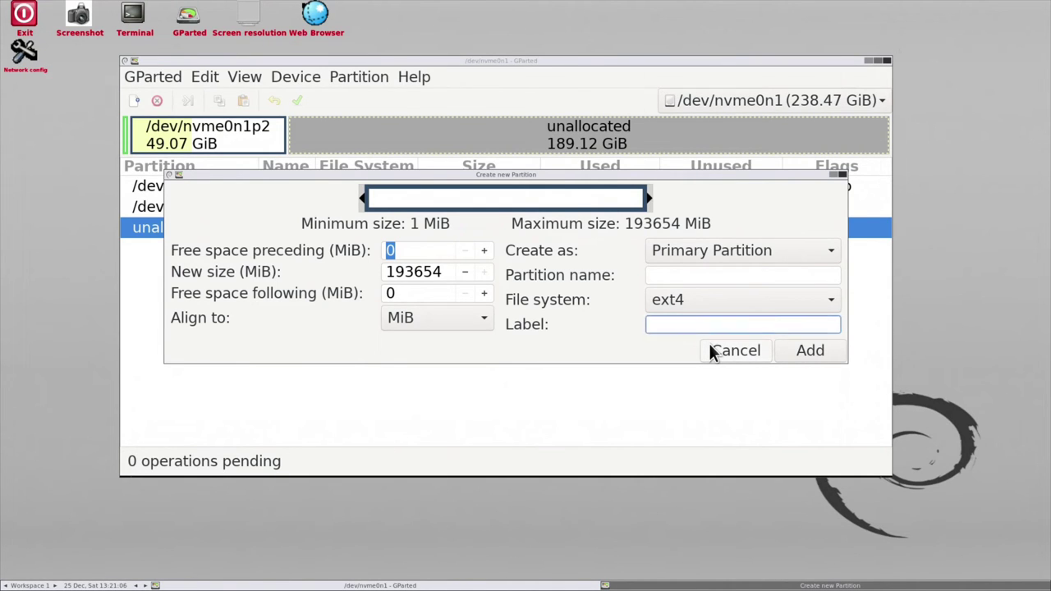
click(711, 351)
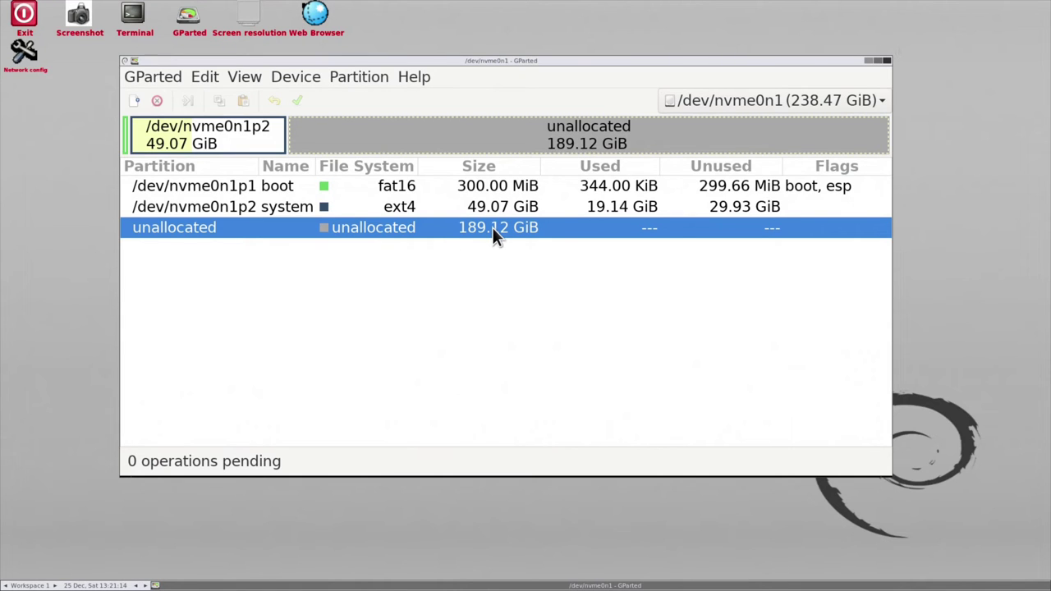
- Close GParted and exit the live session
click(886, 62)
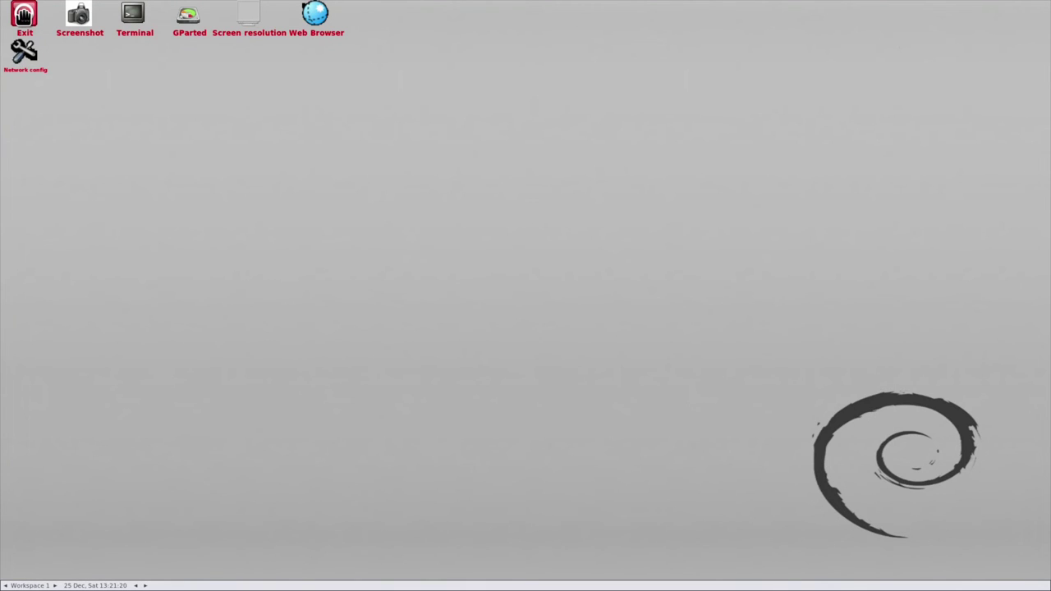
click(24, 24)
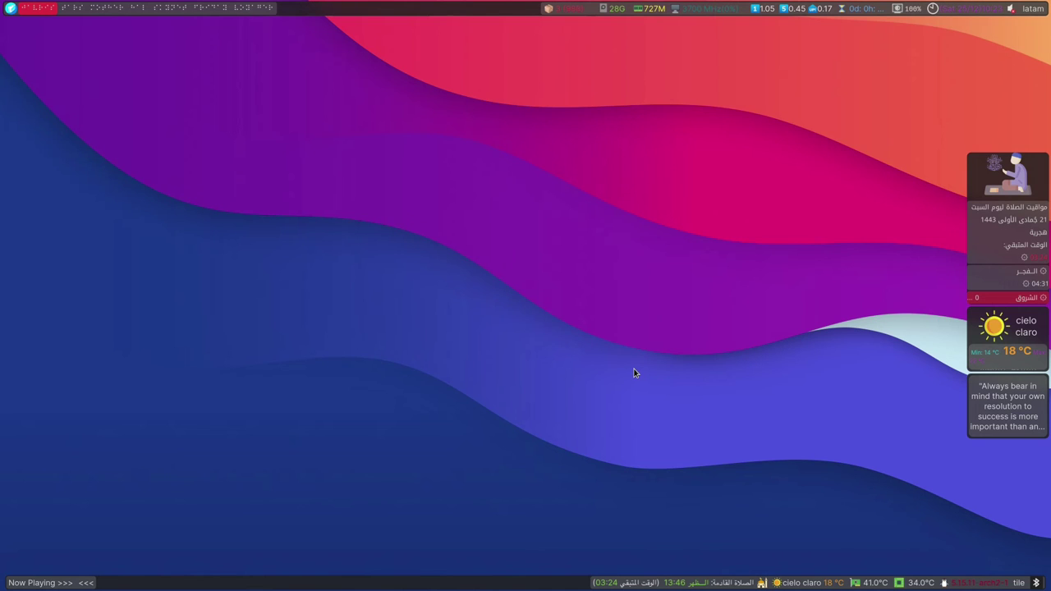
- Open a terminal on the installed system and list the block devices with lsblk to check the nvme0n1 partition sizes
key(super+Return)
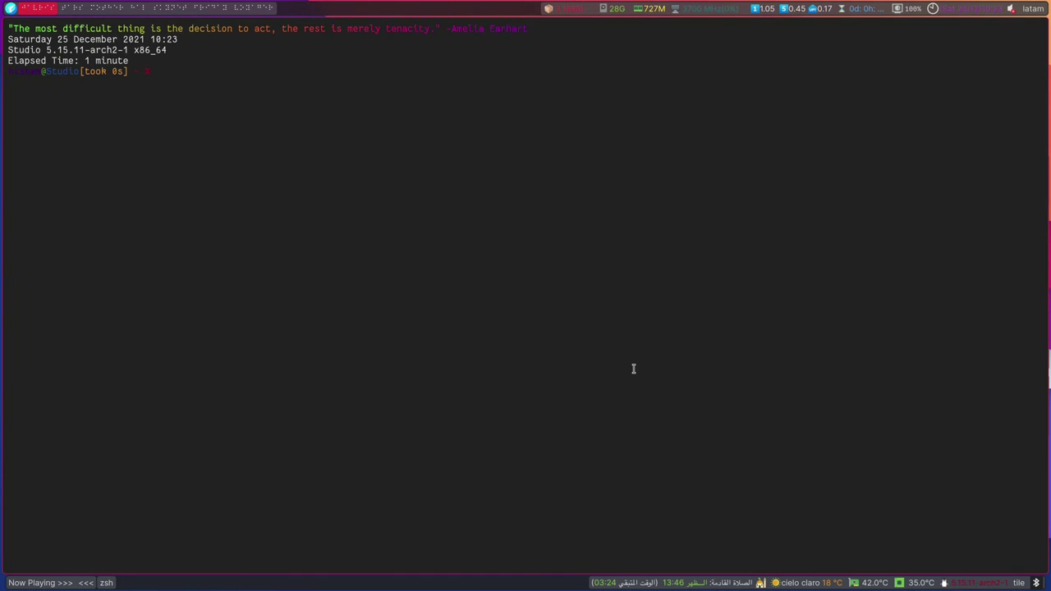
text(lsblk)
key(Return)
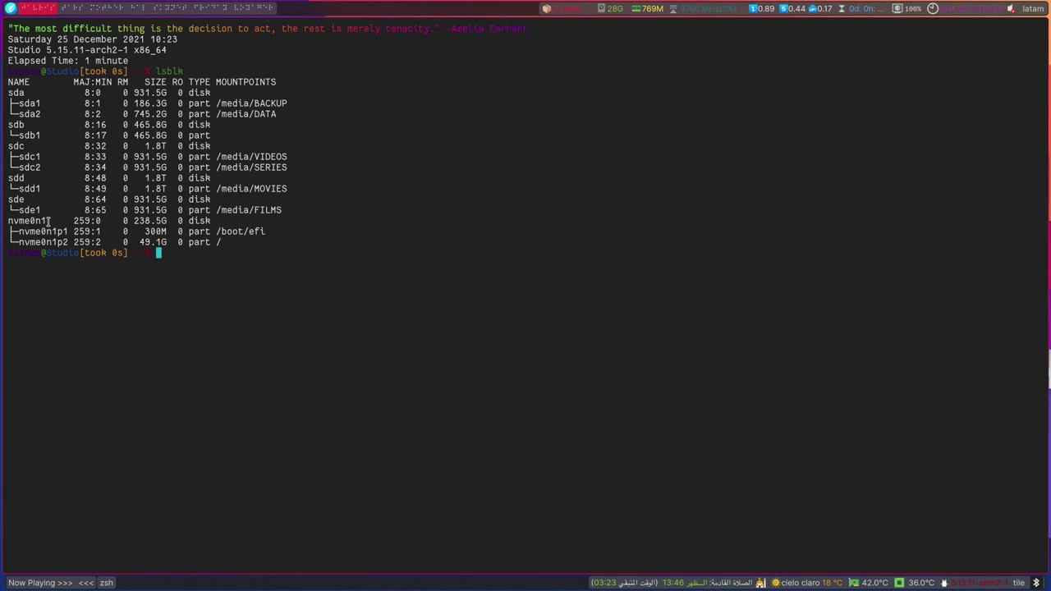
drag(19, 222, 65, 243)
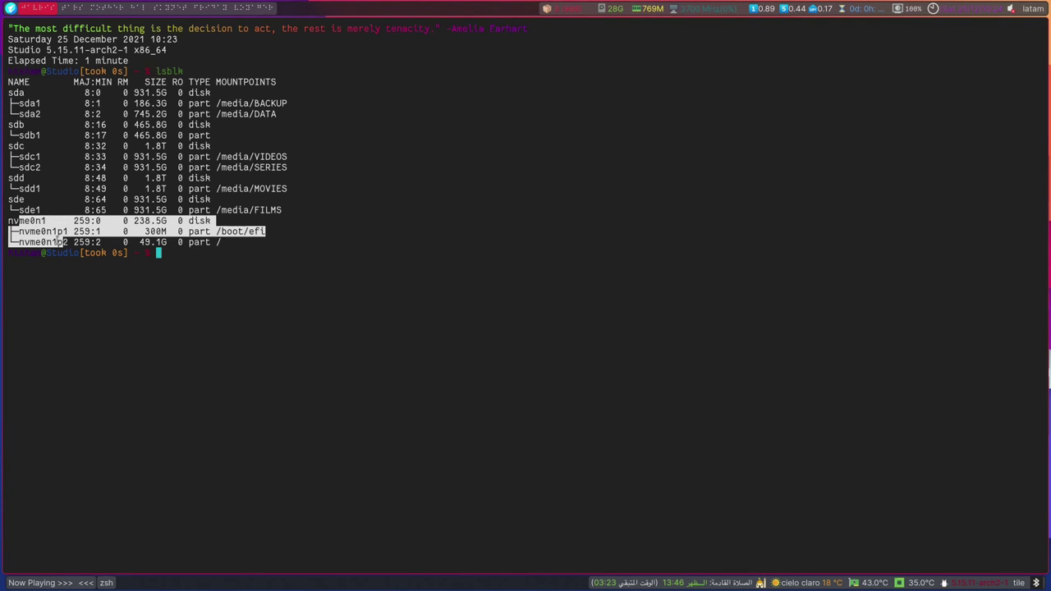
drag(142, 242, 168, 242)
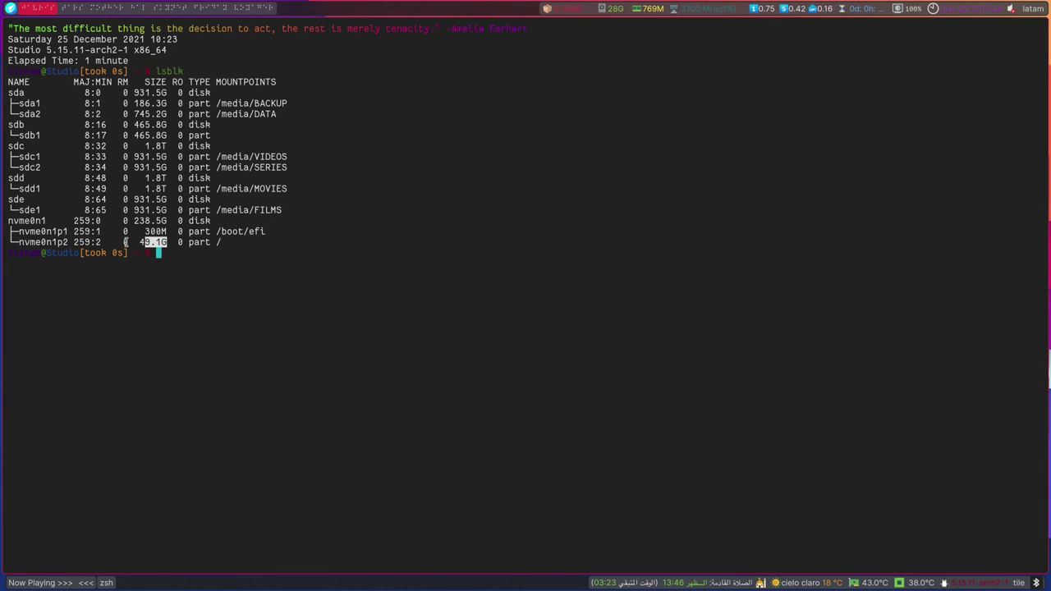
- Switch to GParted on the second workspace, enlarge its window, and set up a primary ext4 partition in the unallocated space of /dev/nvme0n1
key(super+2)
drag(688, 372, 851, 499)
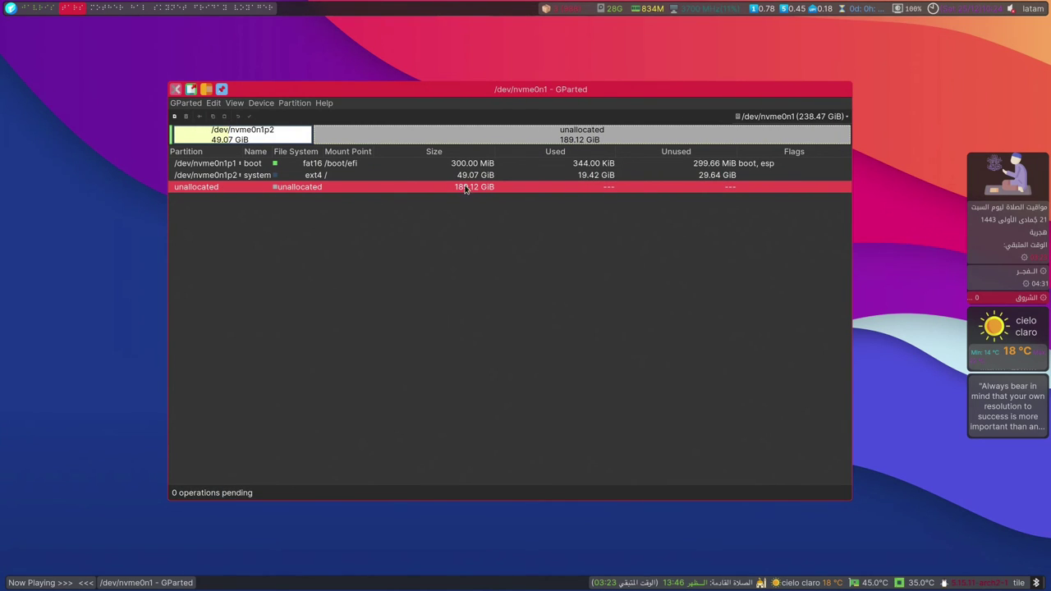
right_click(207, 191)
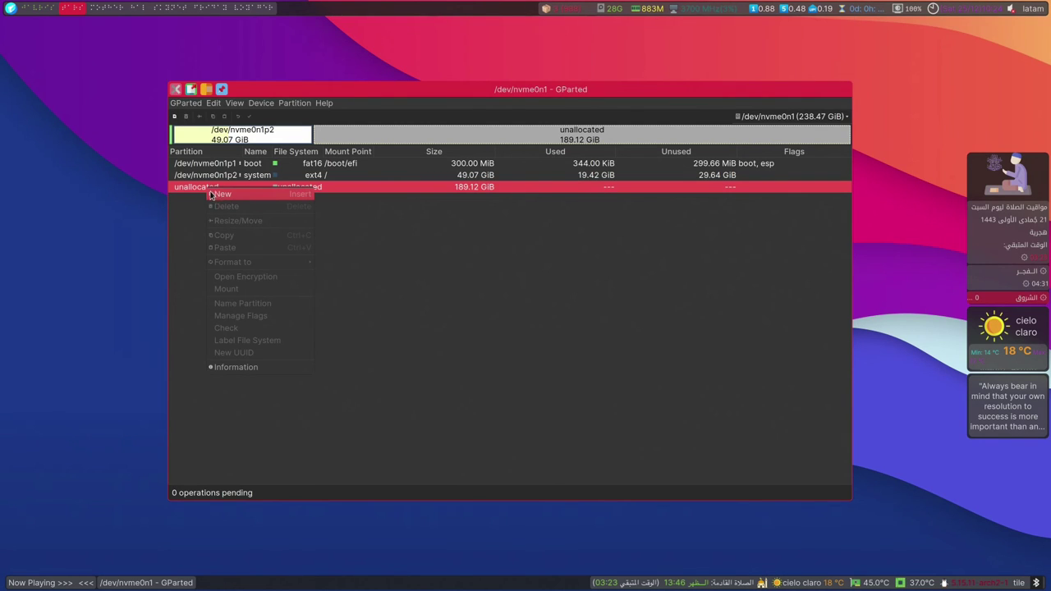
click(220, 194)
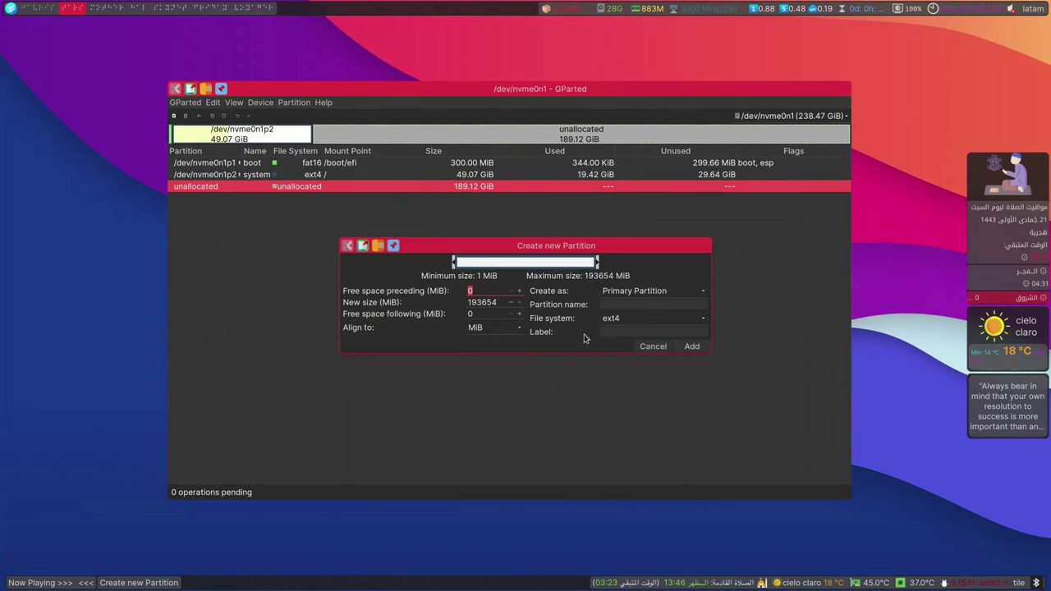
click(637, 294)
click(636, 292)
click(630, 321)
click(630, 322)
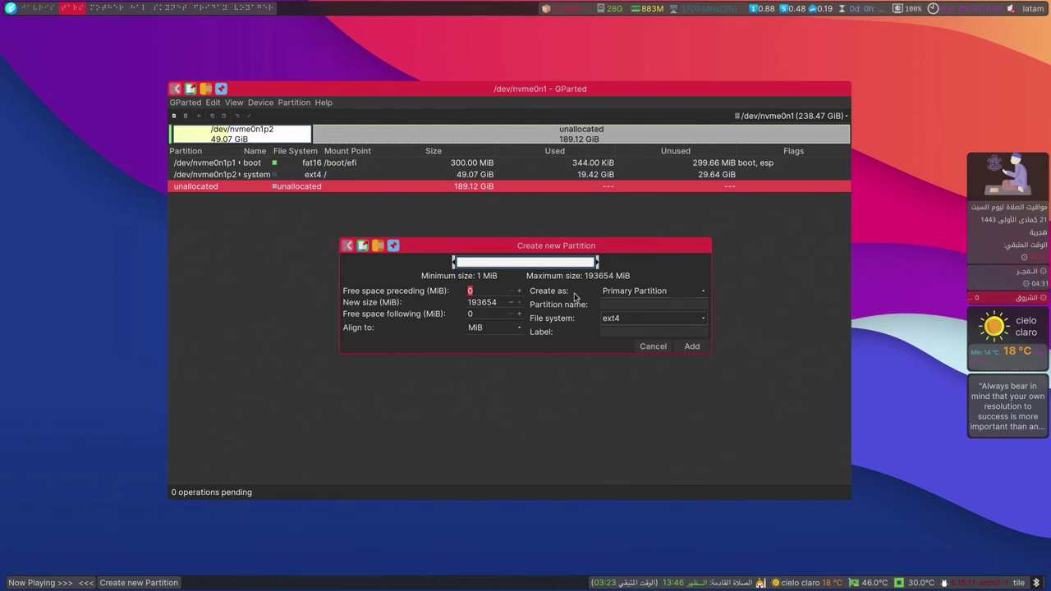